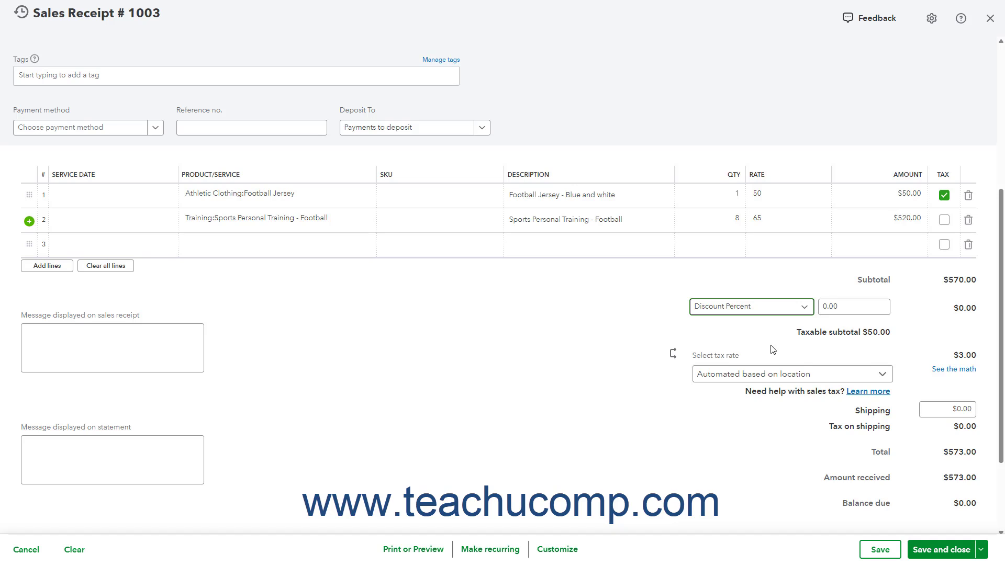
Apply a 20% discount to the sales receipt, and move it after sales tax and back before it.
left_click(820, 308)
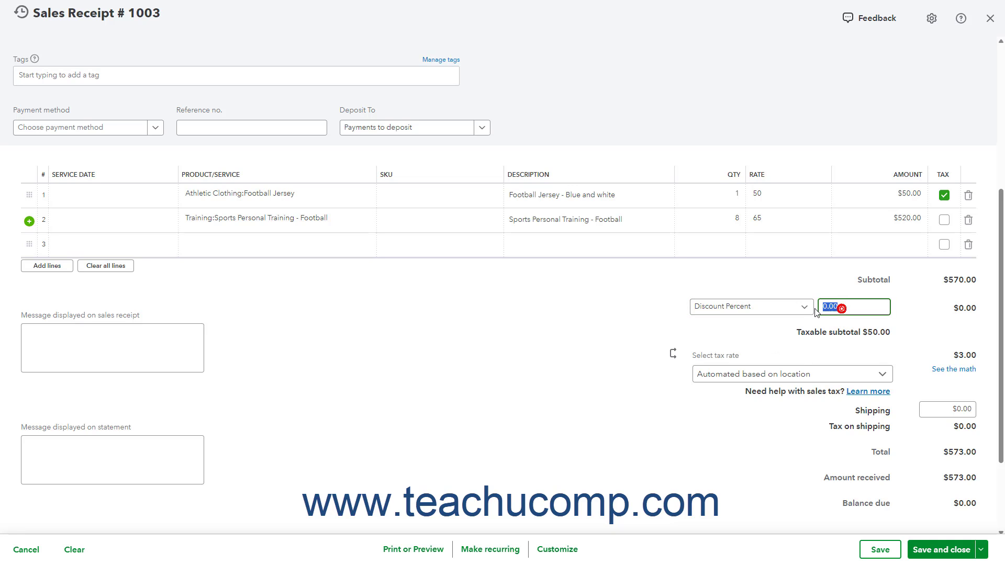
type("20")
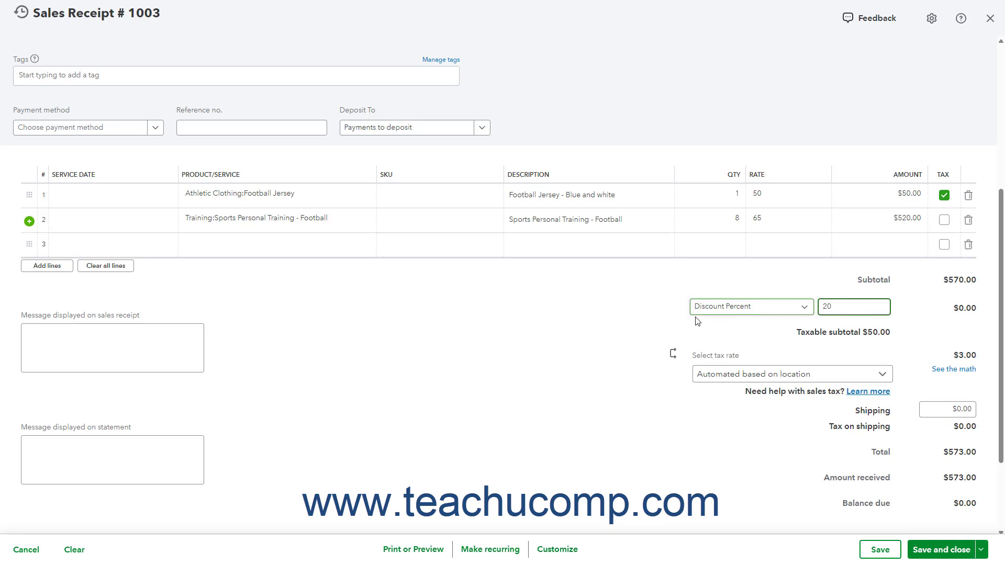
left_click(646, 320)
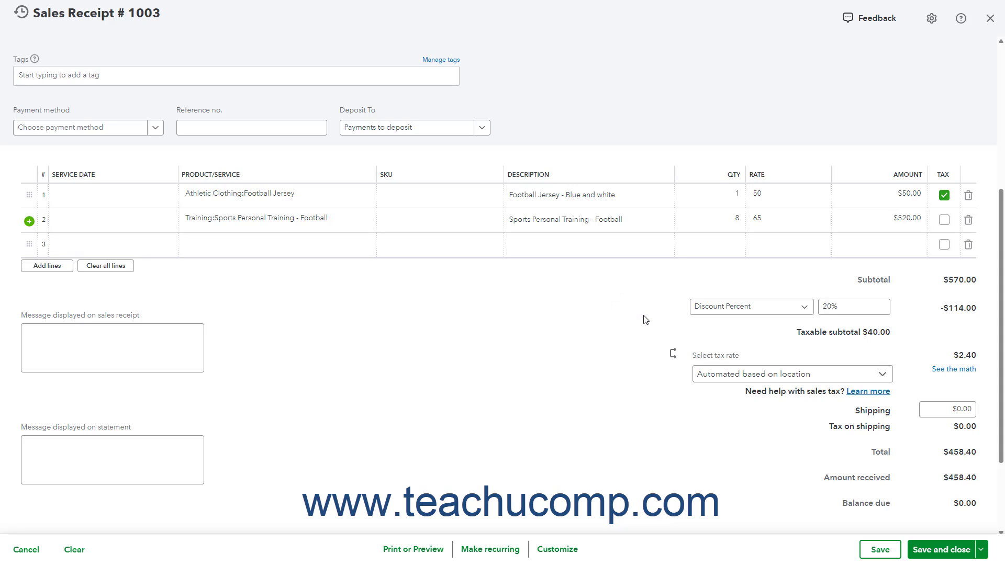
left_click(881, 452)
left_click(671, 359)
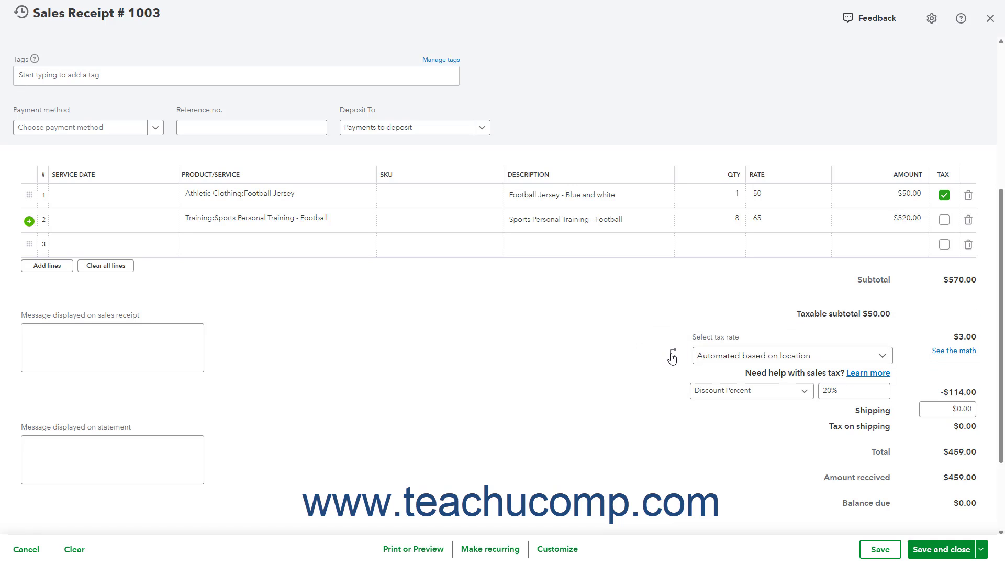
left_click(673, 358)
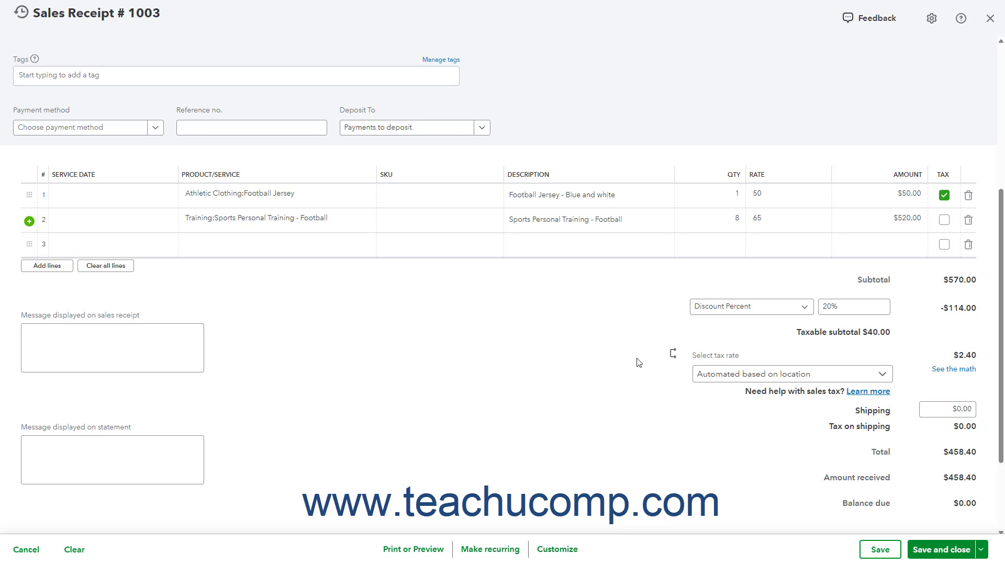
Close the sales receipt and open the Products and Services list.
left_click(984, 20)
left_click(568, 306)
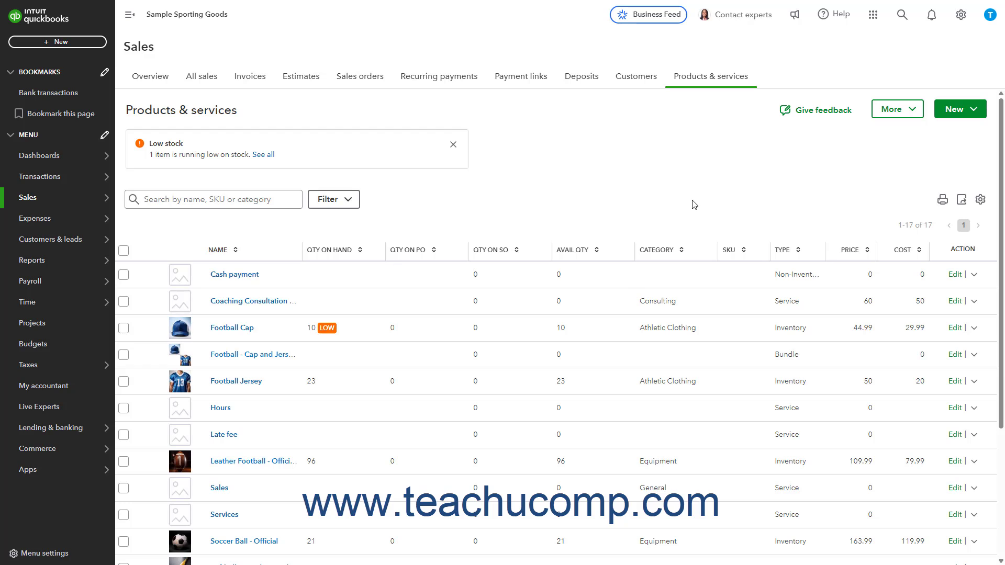
left_click(960, 20)
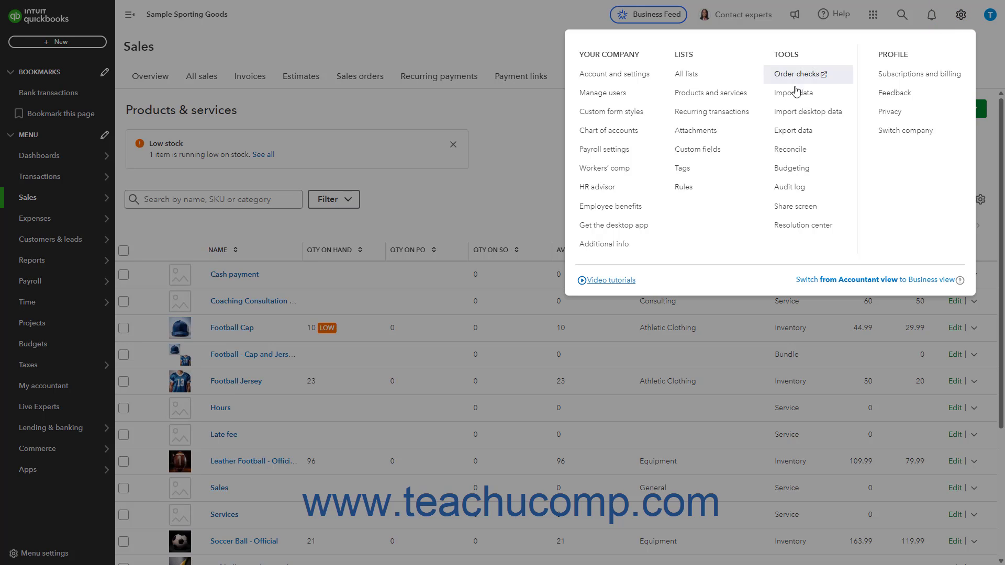
left_click(732, 101)
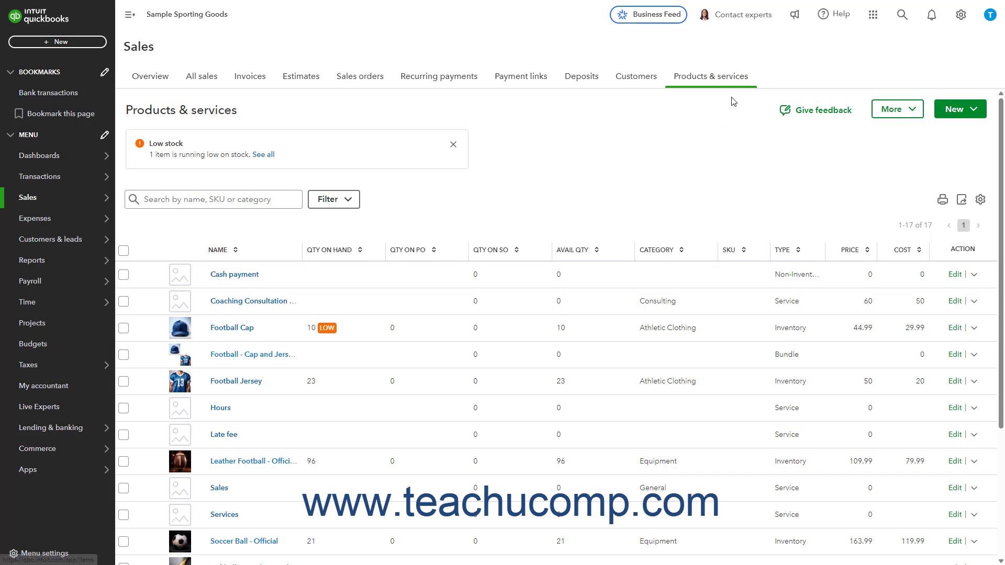
View a blank form for a new non-inventory item, and close it without entering anything.
left_click(964, 116)
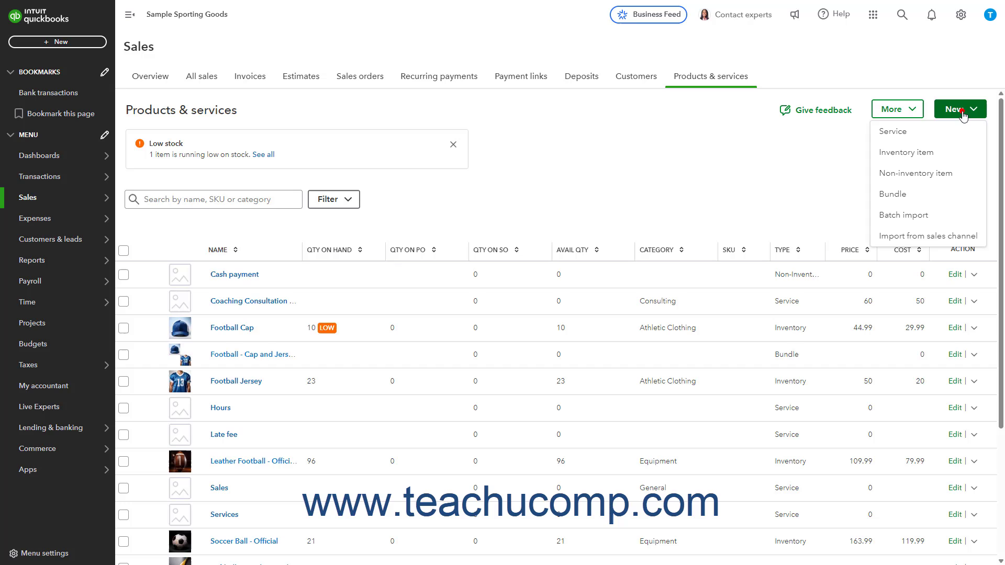
left_click(918, 176)
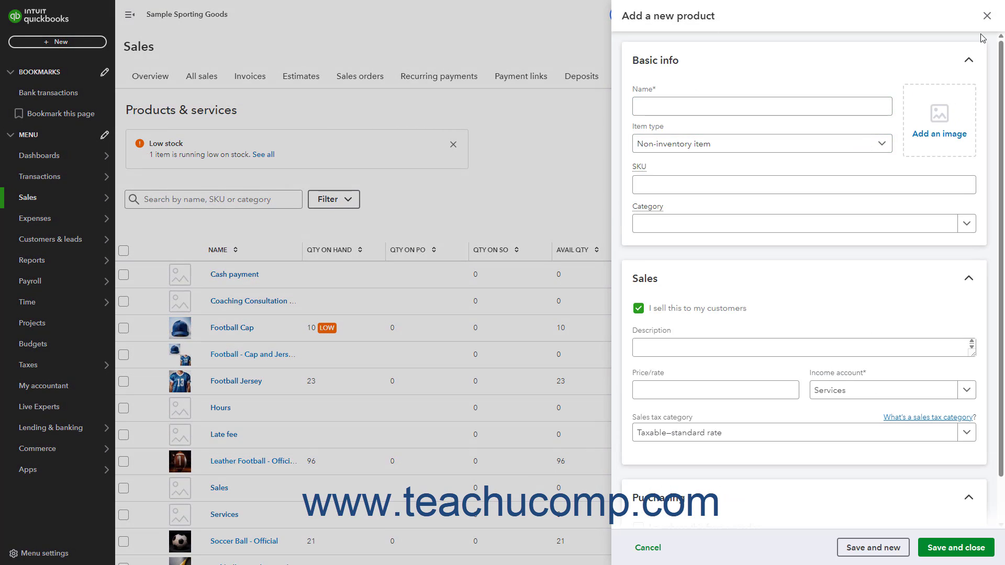
left_click(987, 15)
Open the Training Discount Promo - 20% Off item, examine its name, price, income account and sales tax category, and save it.
scroll(885, 396, "down", 3)
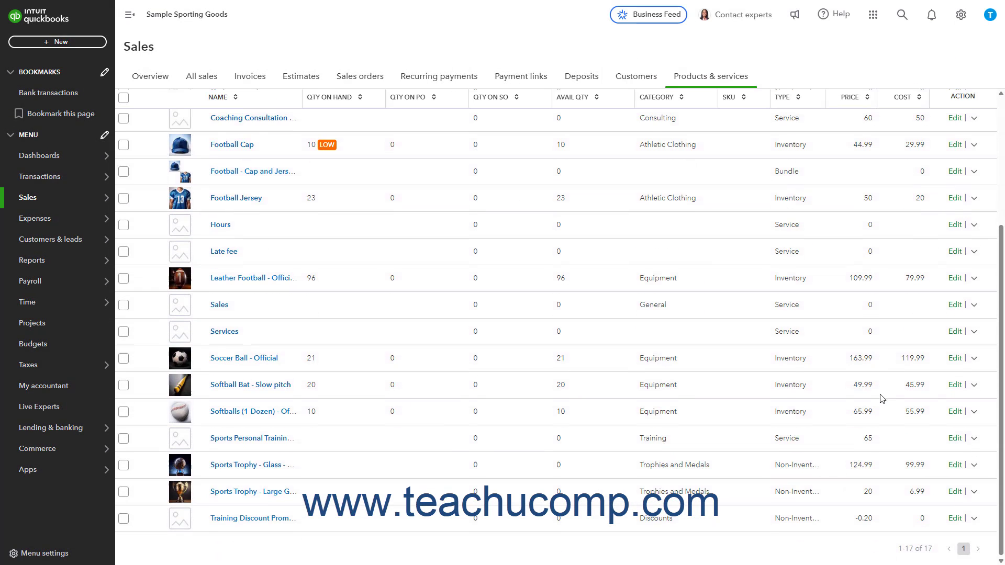
left_click(955, 518)
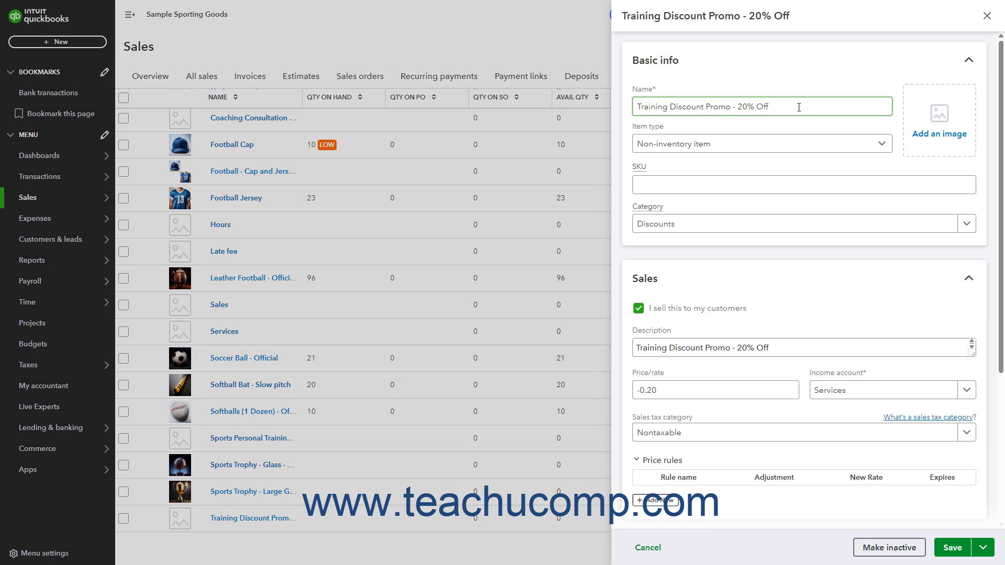
left_click(799, 107)
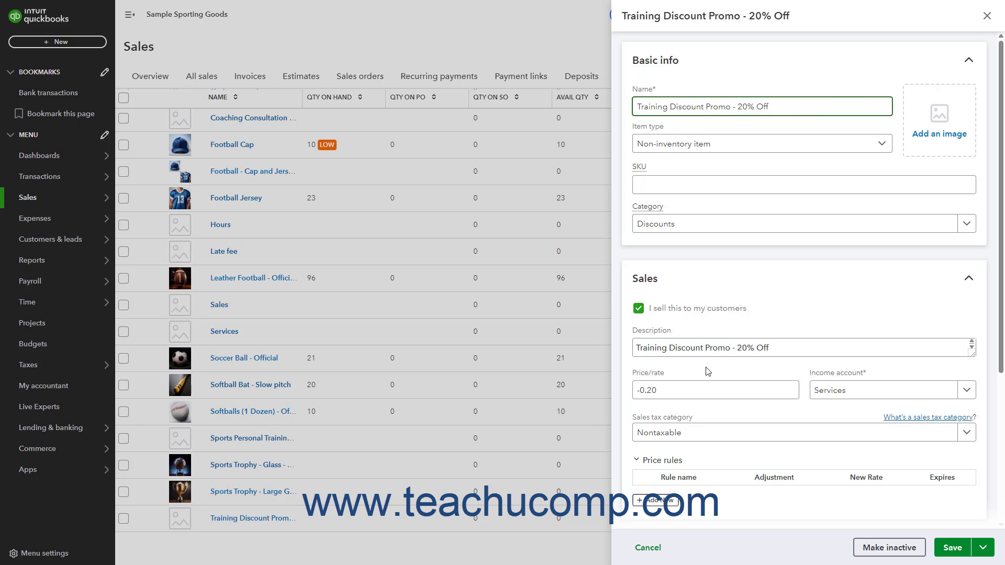
left_click(680, 390)
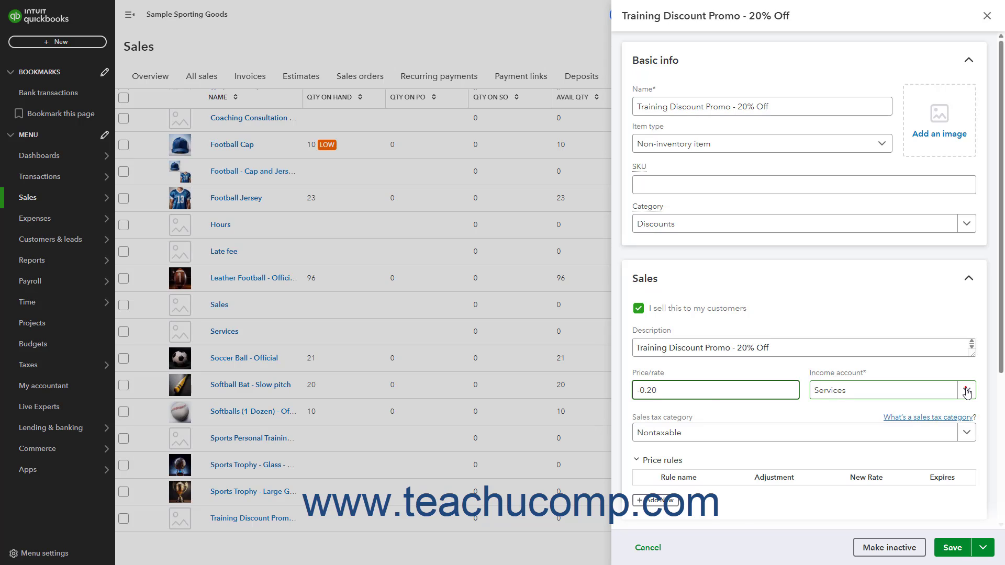
left_click(967, 392)
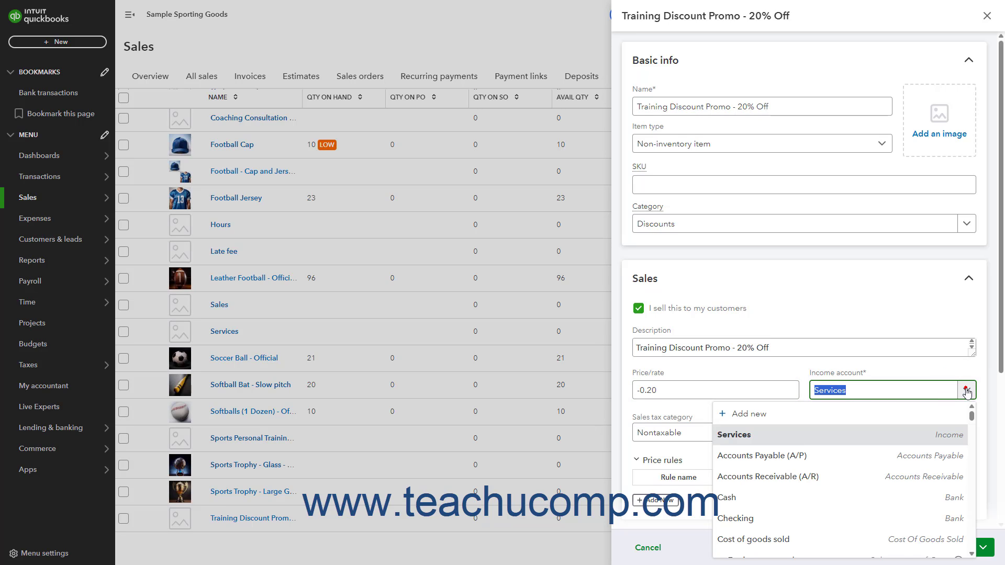
left_click(966, 391)
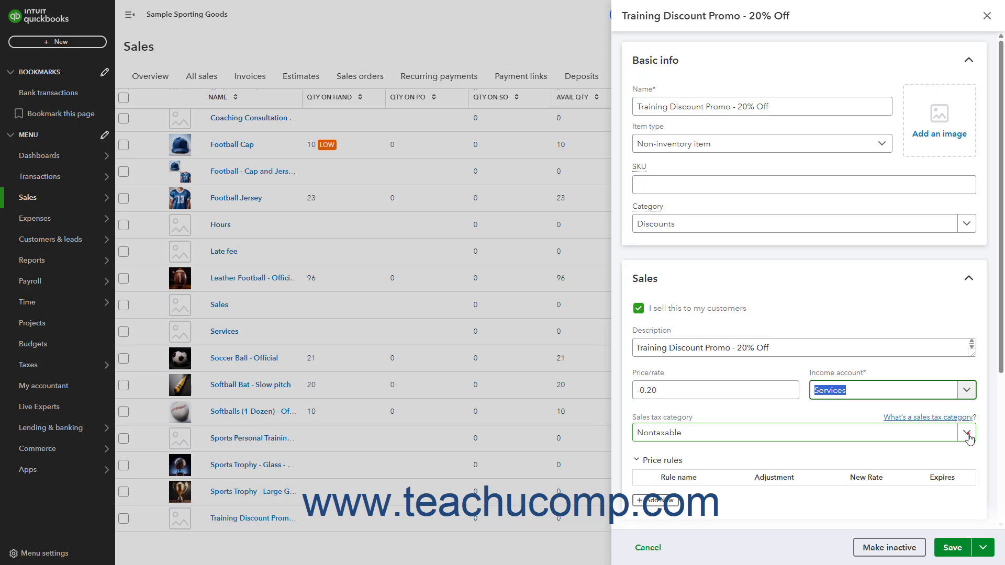
left_click(967, 434)
left_click(968, 435)
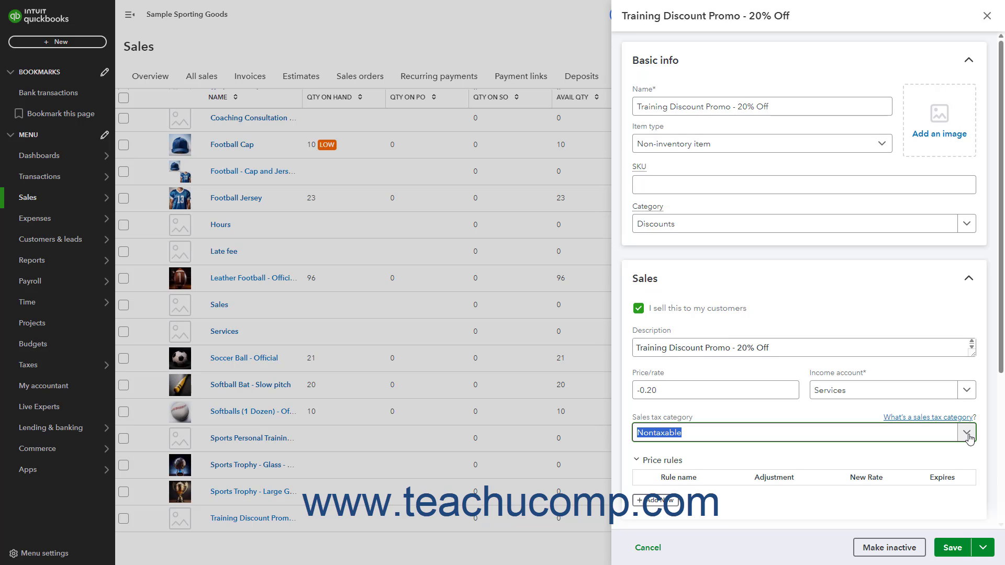
left_click(962, 554)
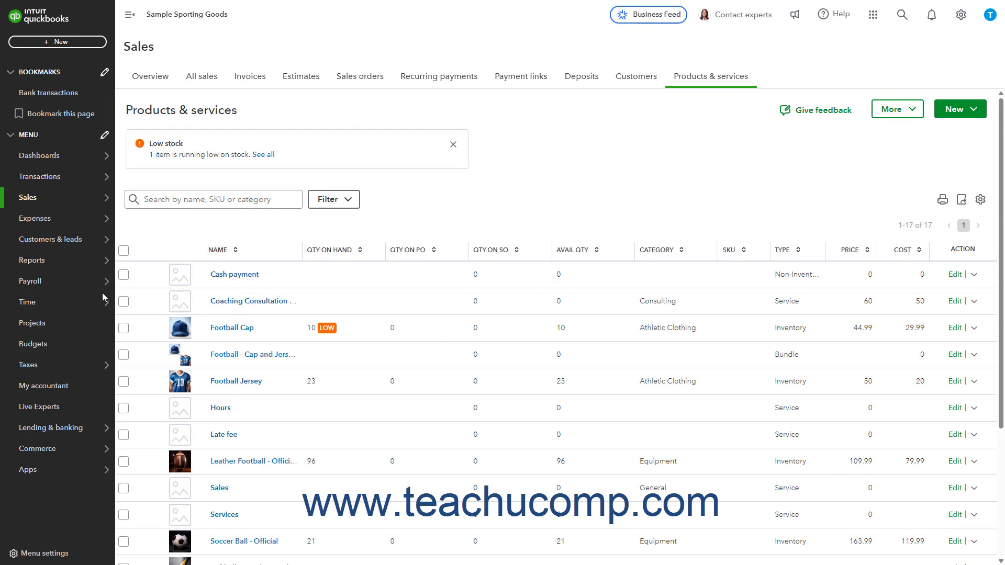
Create a new invoice and select the individual customer by name.
left_click(77, 44)
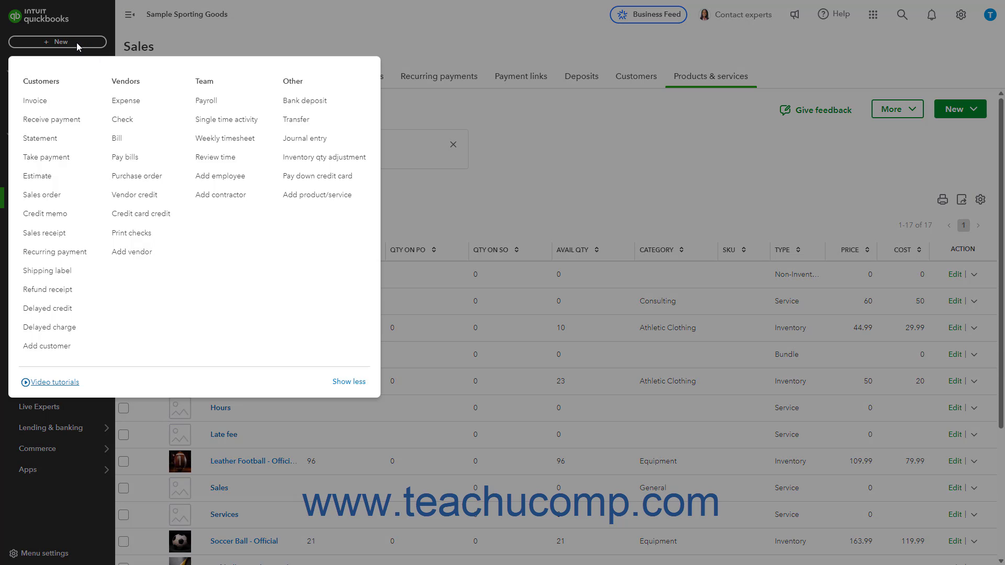
left_click(48, 103)
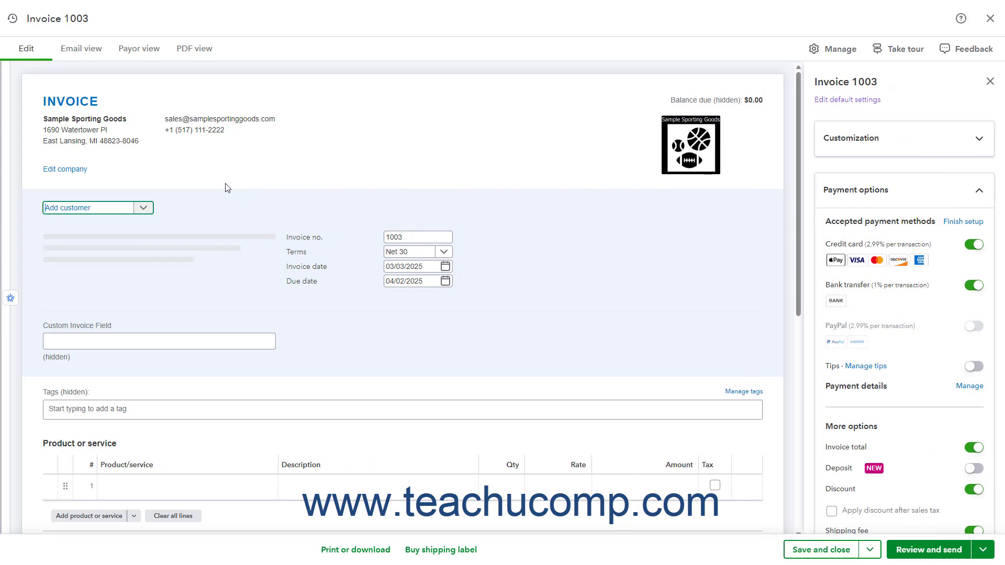
left_click(143, 210)
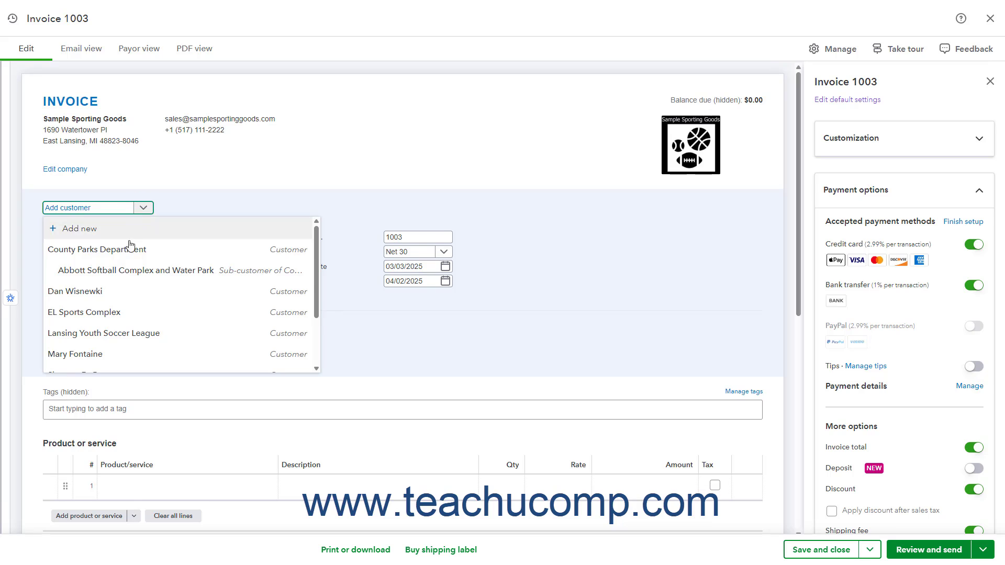
left_click(112, 289)
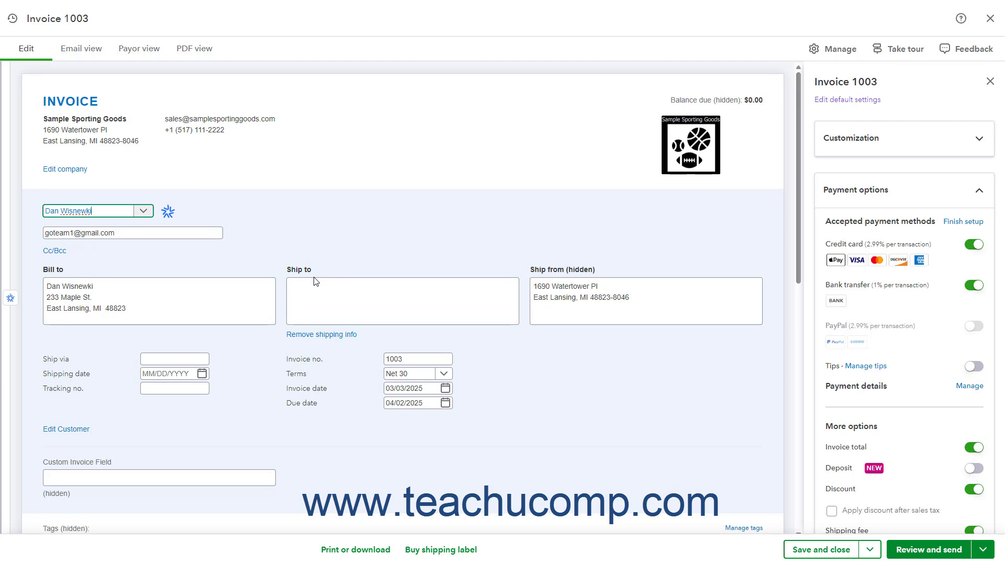
Add Sports Personal Training - Football as the invoice's first line with a quantity of 8.
scroll(316, 282, "down", 3)
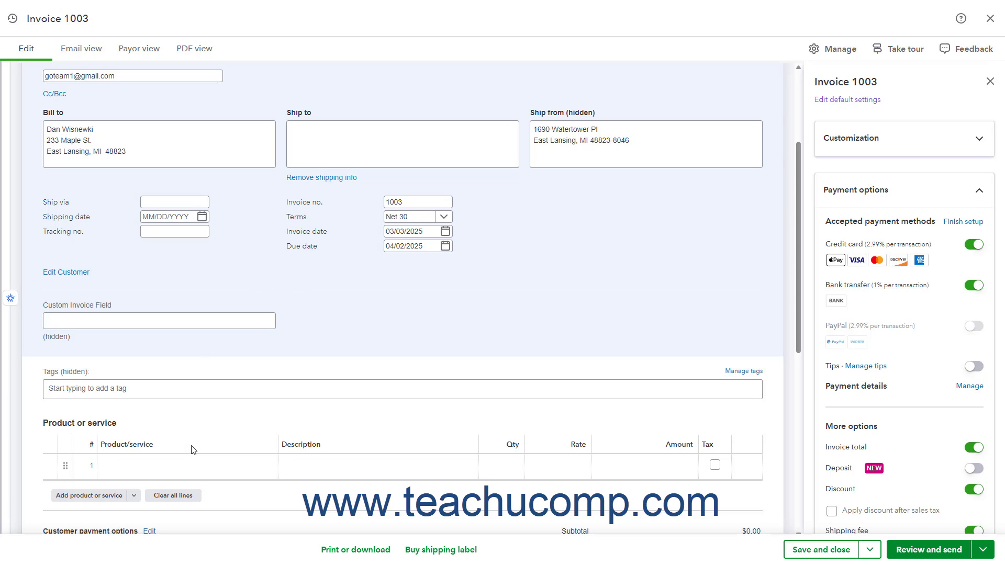
left_click(203, 465)
left_click(264, 466)
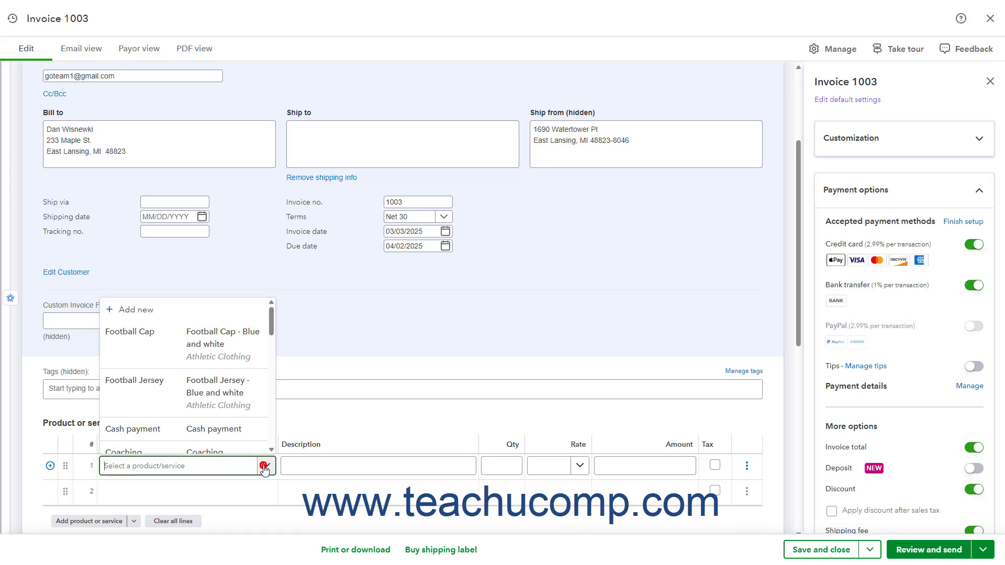
scroll(239, 423, "down", 10)
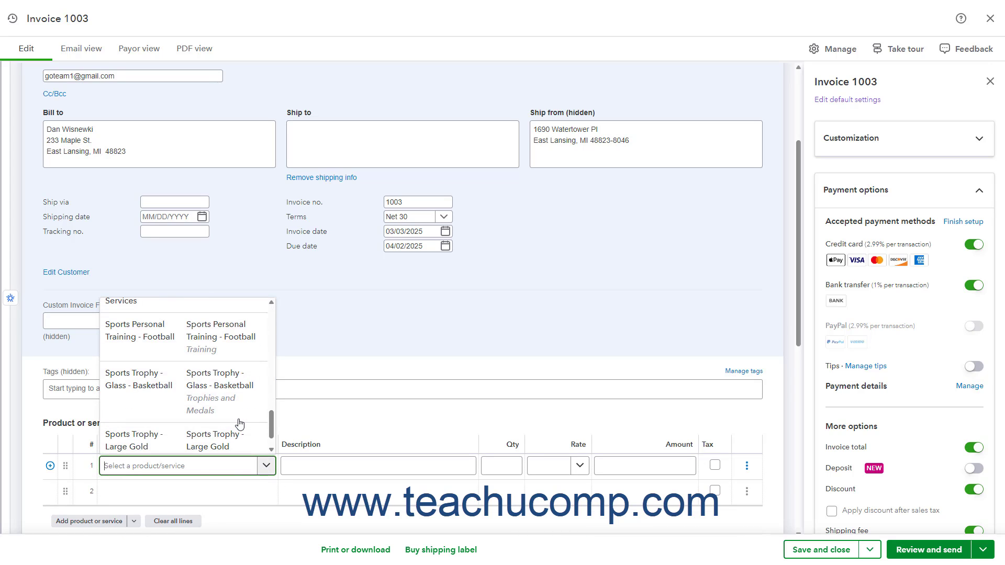
left_click(225, 360)
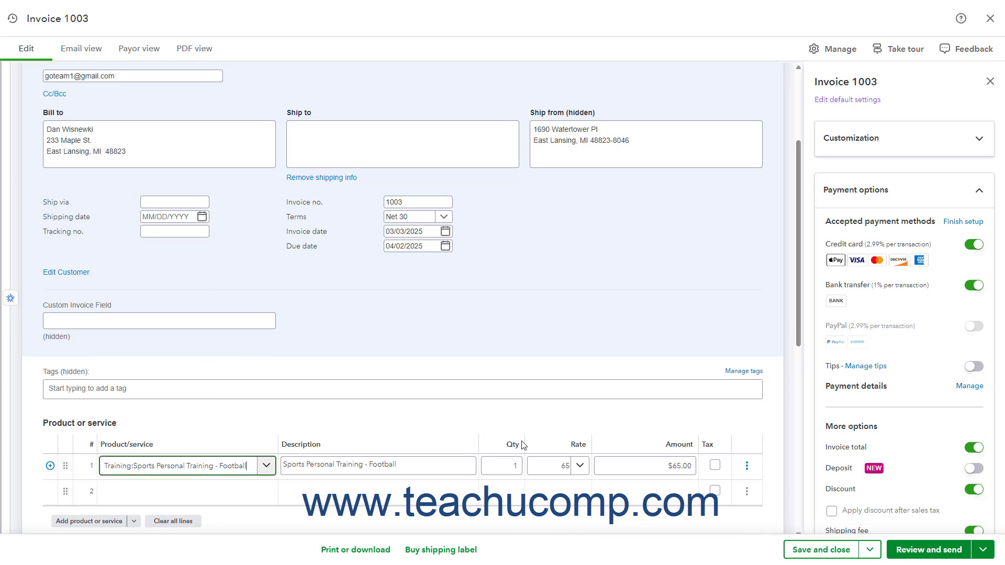
left_click(510, 467)
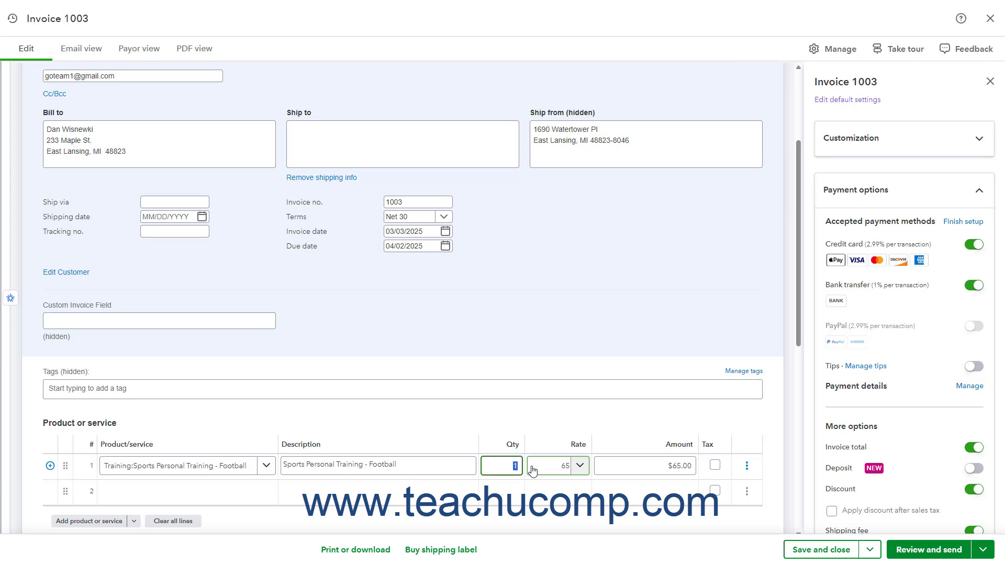
type("8")
key("Tab")
scroll(529, 380, "down", 3)
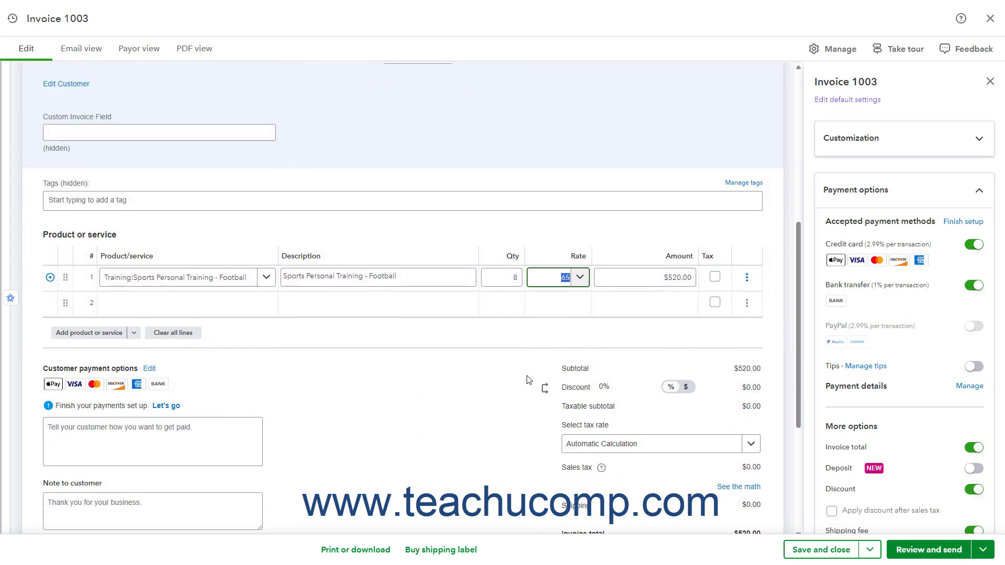
scroll(528, 380, "down", 1)
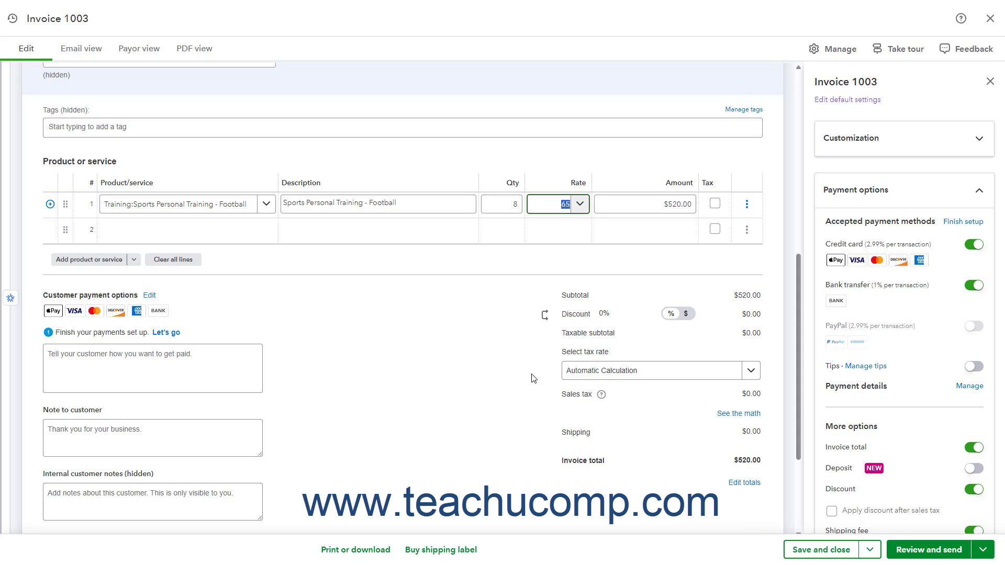
left_click(741, 298)
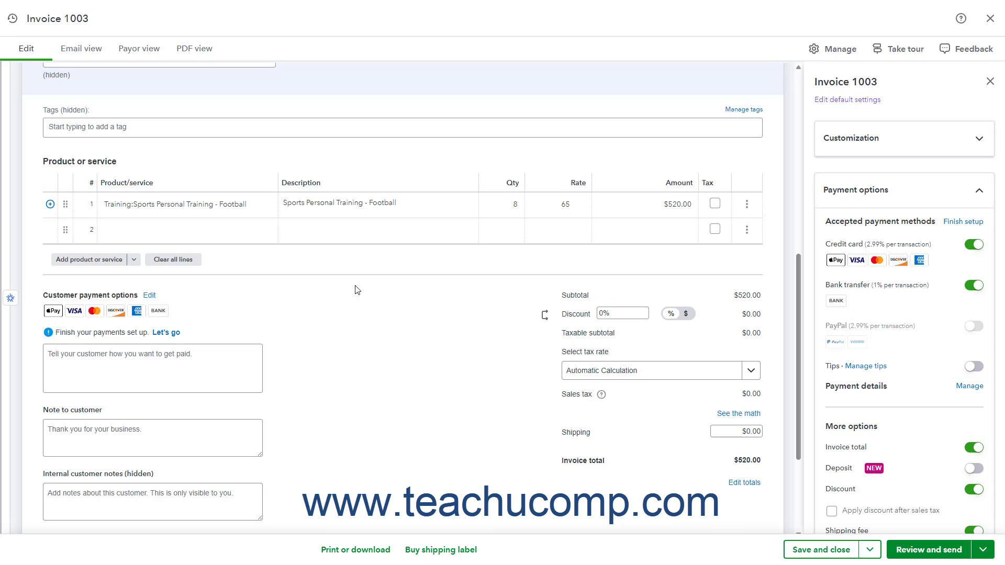
View the option for adding a subtotal, and add the Training Discount Promo - 20% Off item as the invoice's second line.
left_click(134, 259)
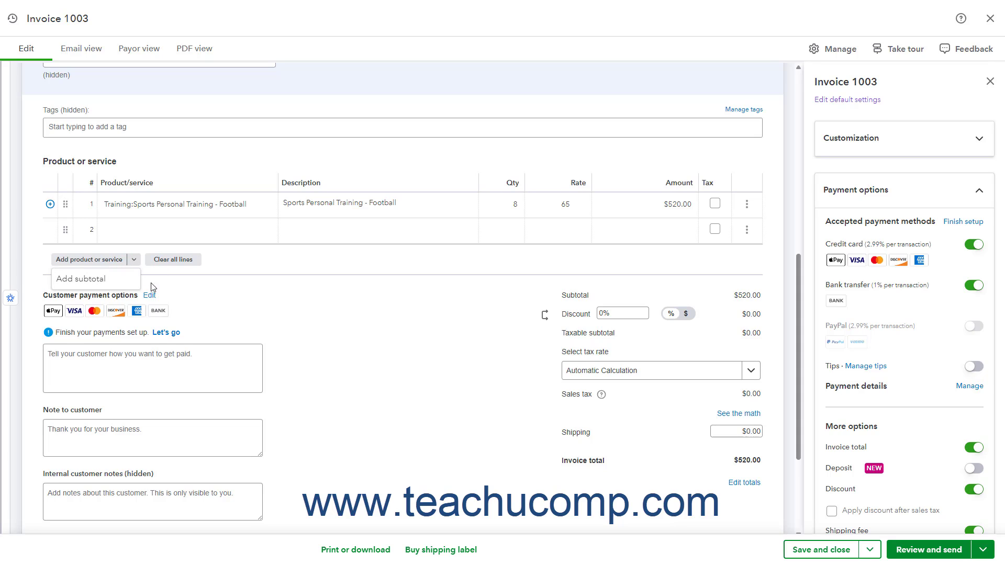
left_click(169, 285)
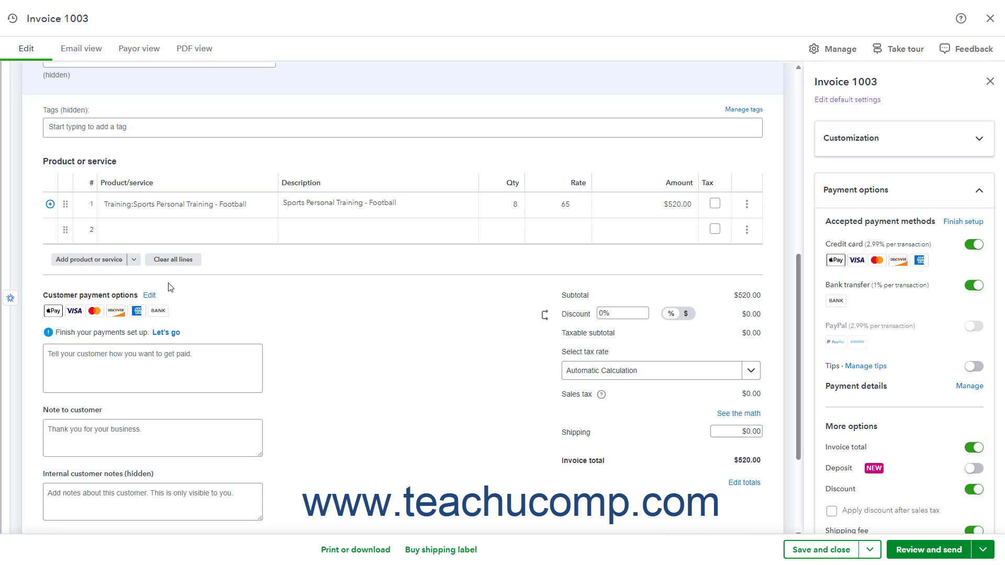
left_click(176, 230)
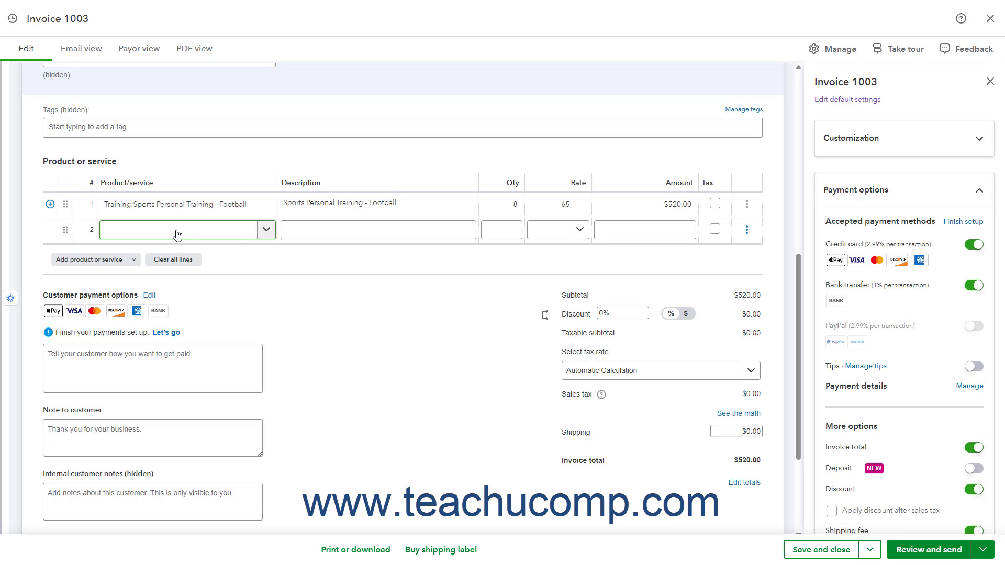
left_click(266, 230)
scroll(229, 290, "down", 5)
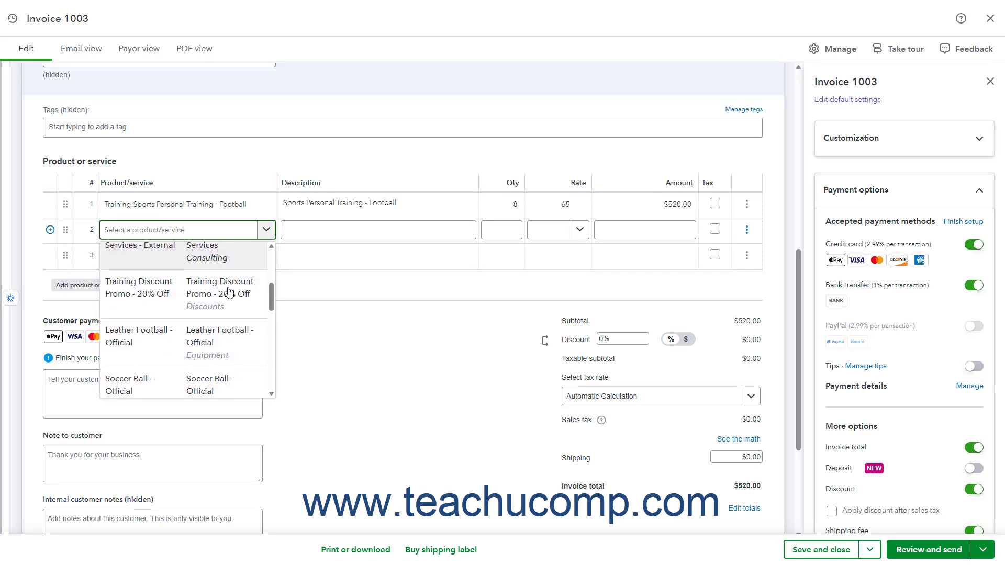
left_click(229, 274)
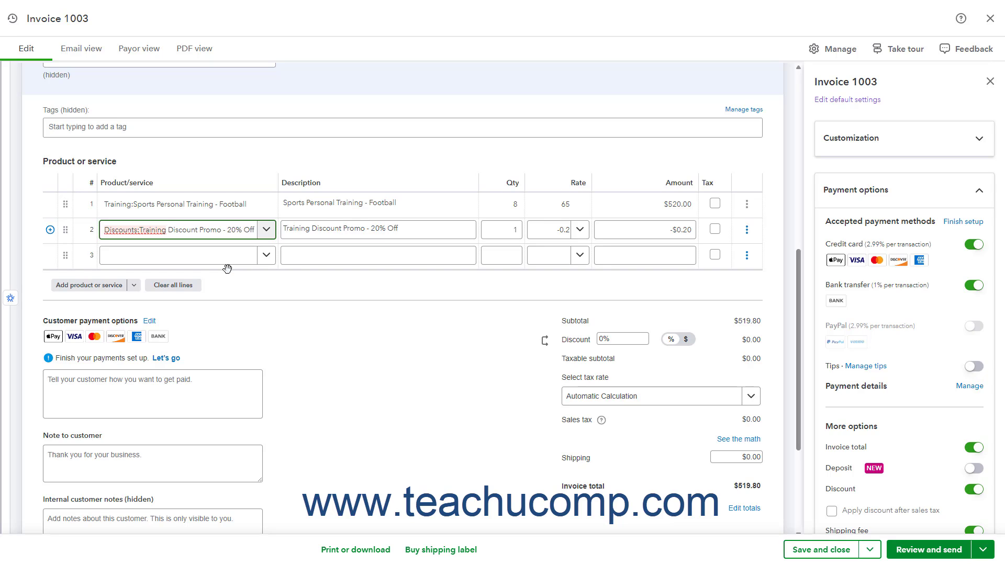
Set the quantity of the Training Discount Promo - 20% Off line to 520.
left_click(501, 230)
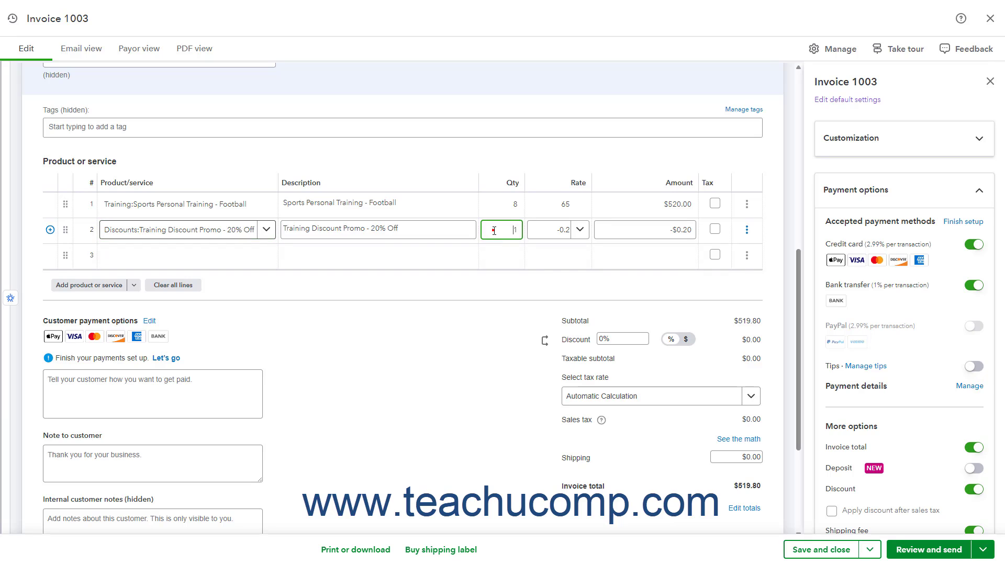
type("520")
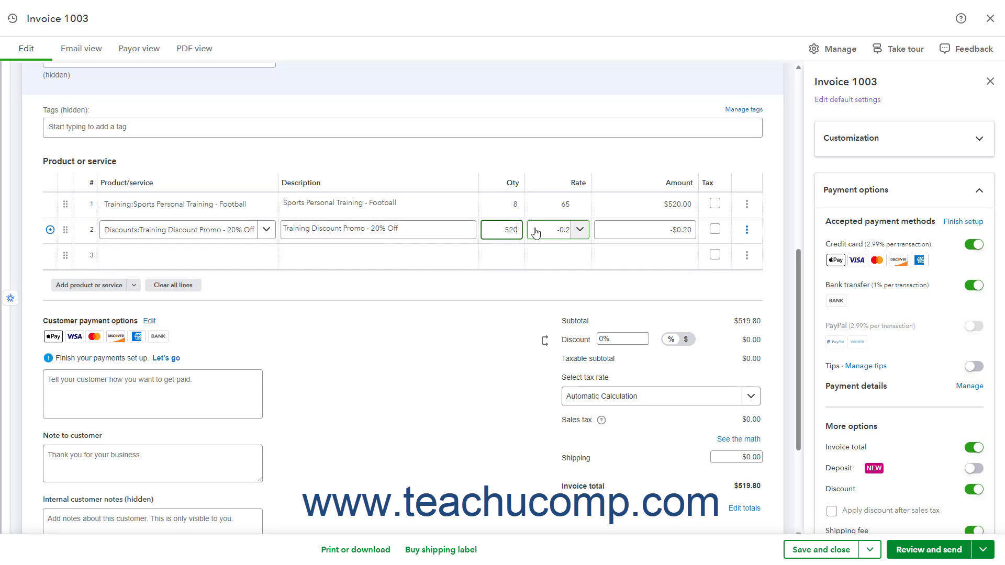
key("Tab")
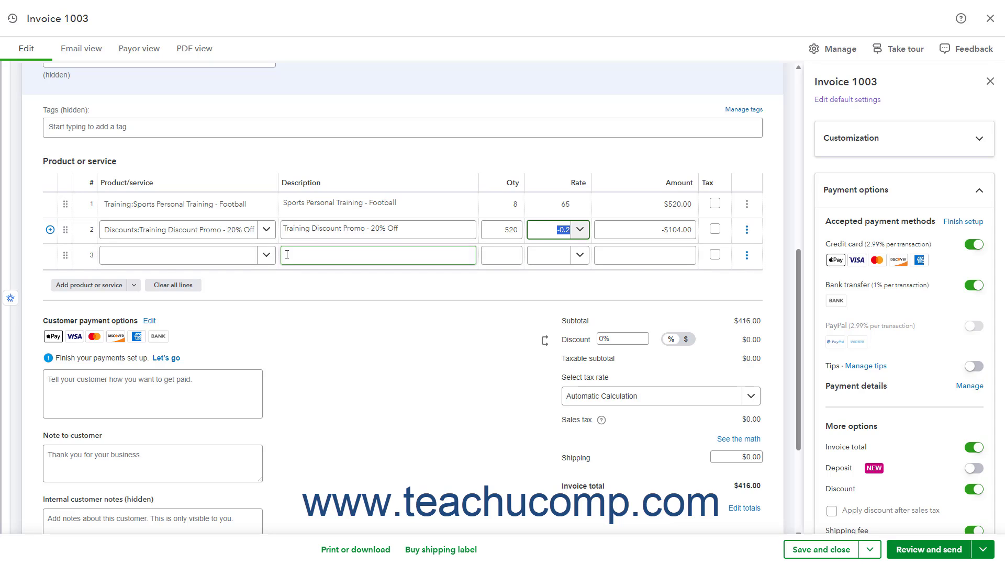
Add the Football Jersey as the invoice's third line and check its line amount.
left_click(248, 255)
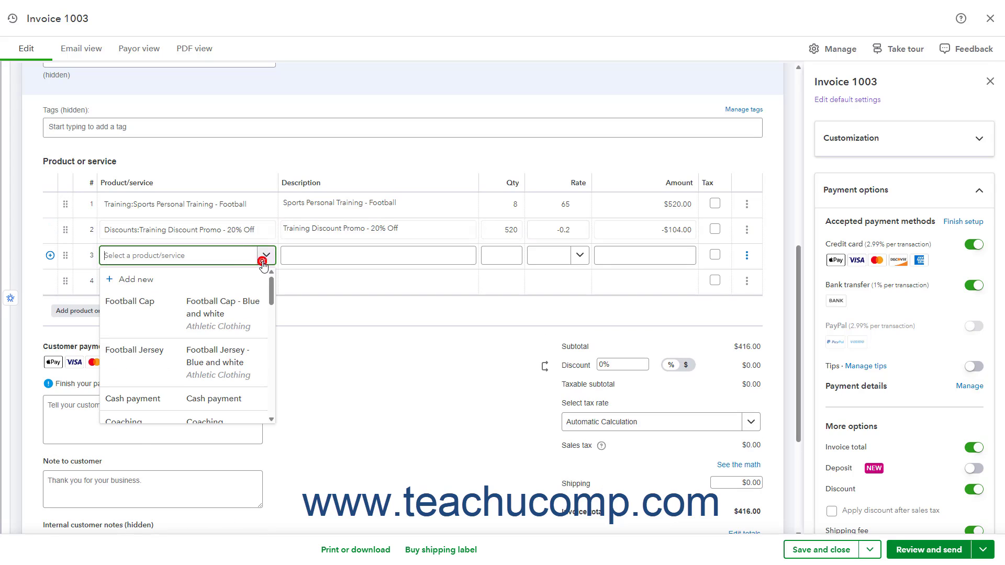
left_click(198, 350)
left_click(623, 258)
double_click(623, 258)
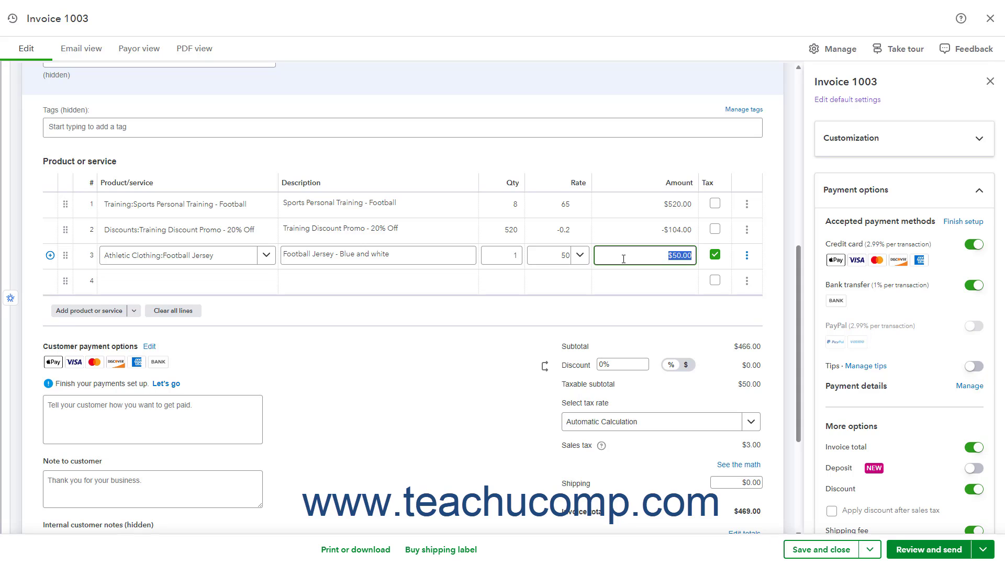
Check the invoice's sales tax and the discount line's tax setting, and save and close the invoice.
left_click(574, 446)
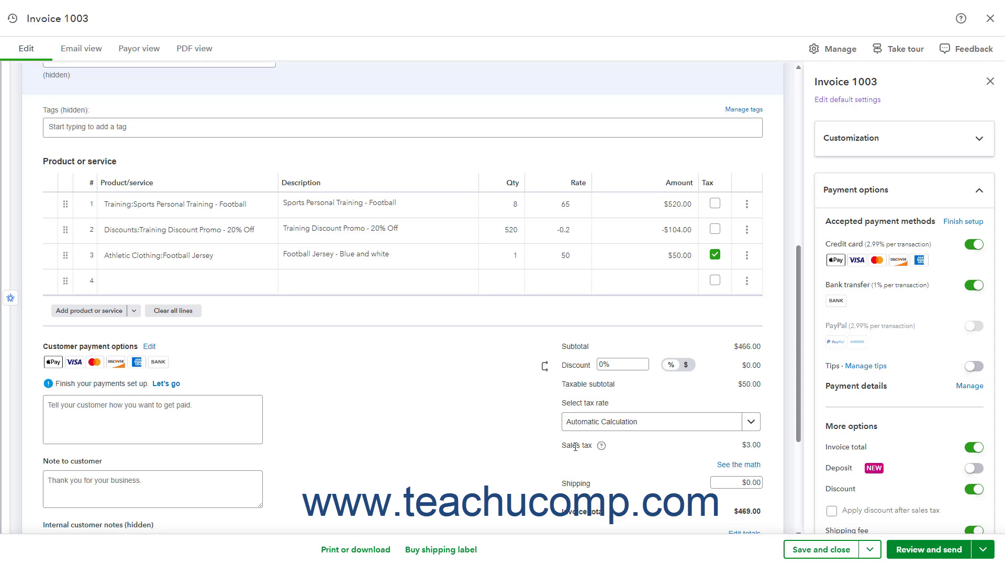
left_click(717, 238)
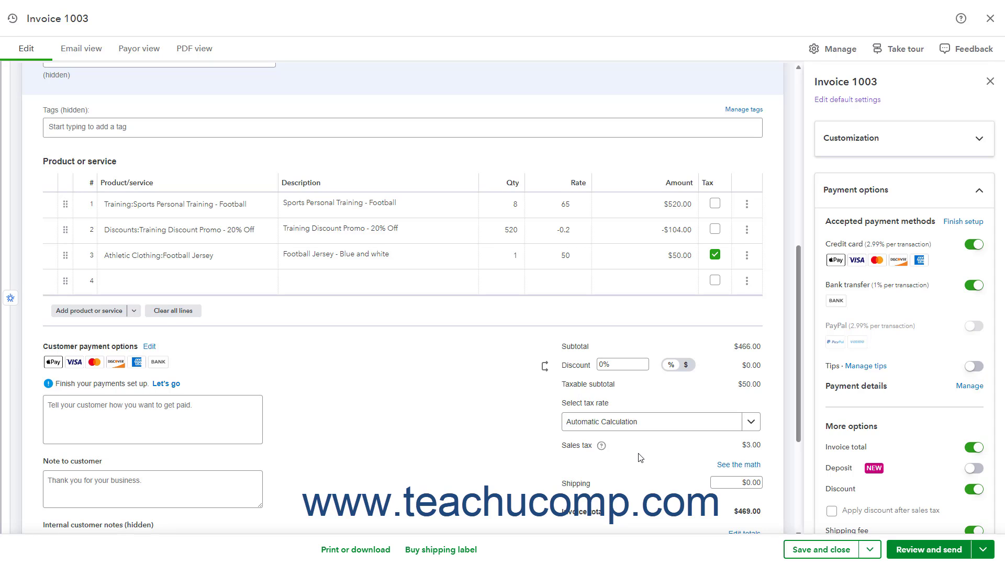
left_click(845, 554)
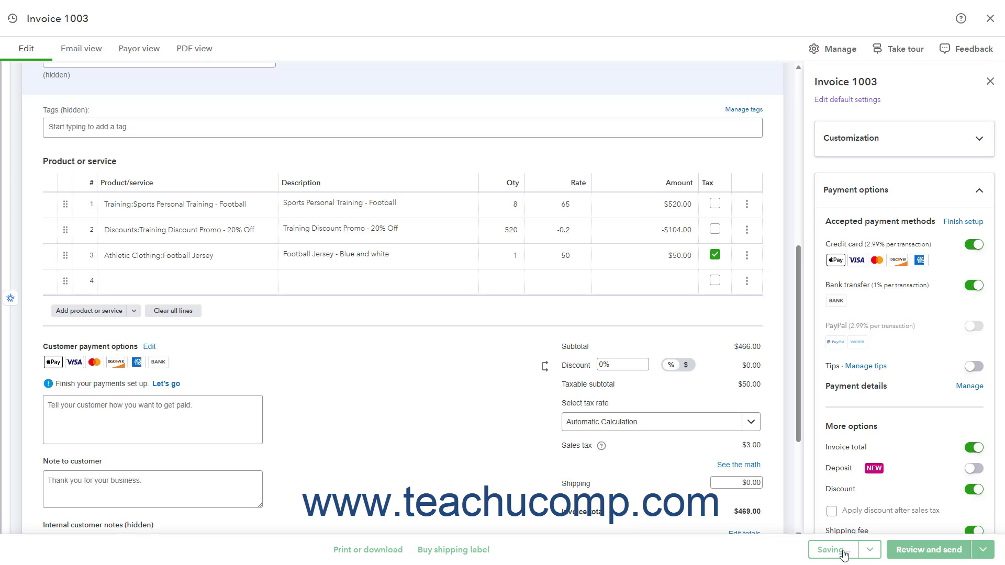